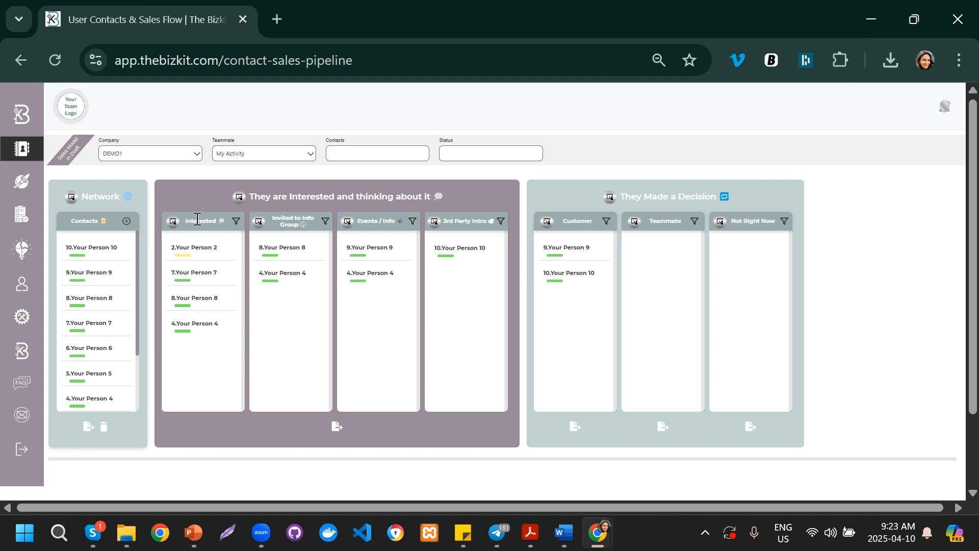
Step: Visit the Content Collab training list page, view its teammate options, and return to the contacts sales pipeline
{"action": "mouse_move", "coordinate": [235, 247]}
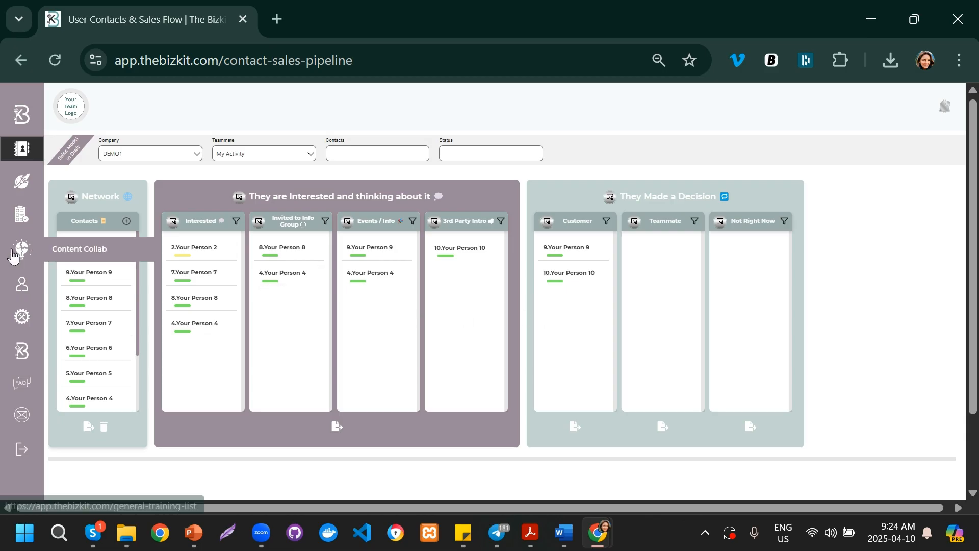
{"action": "left_click", "coordinate": [81, 253]}
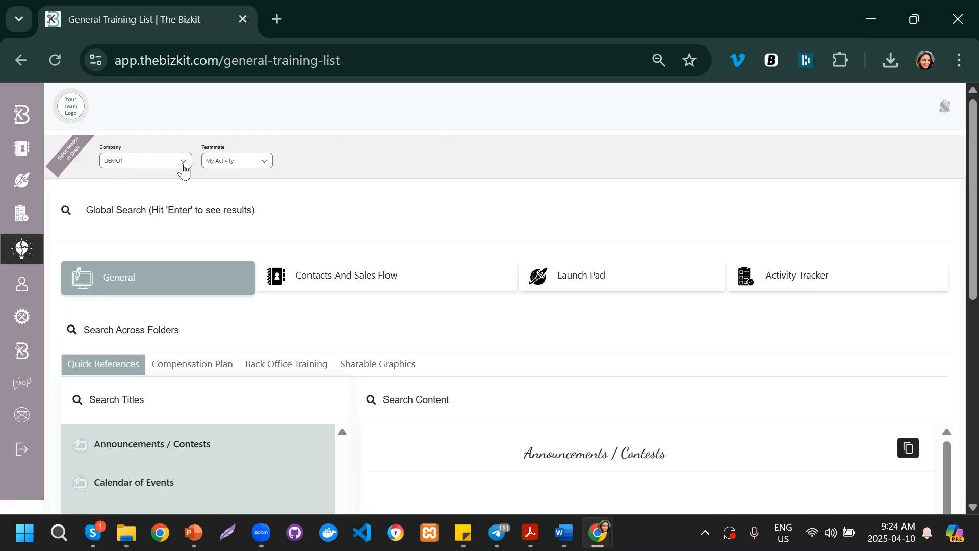
{"action": "left_click", "coordinate": [226, 161]}
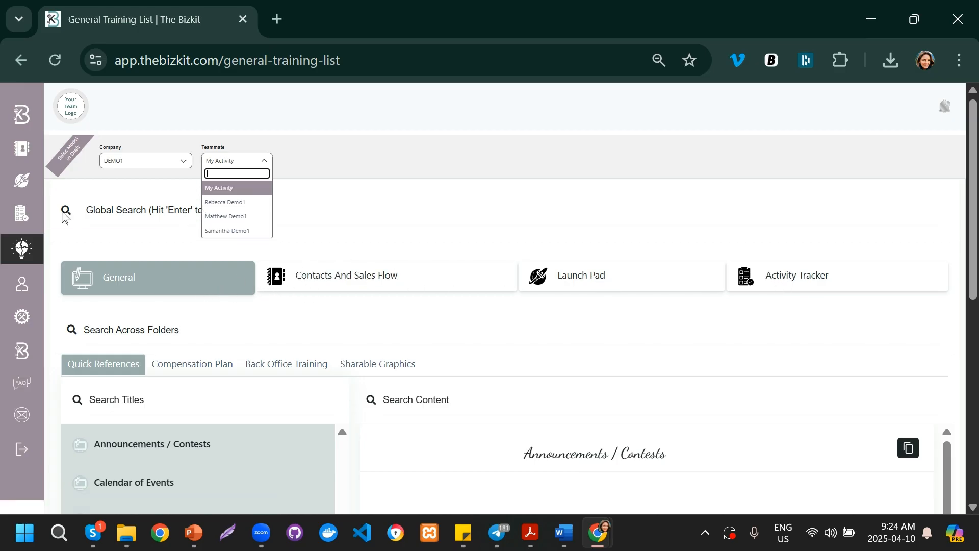
{"action": "left_click", "coordinate": [23, 151]}
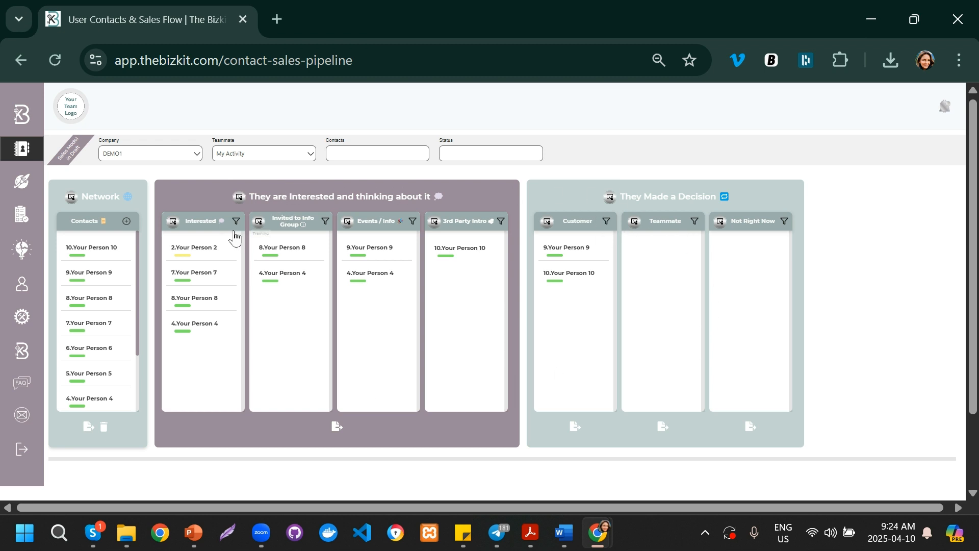
Step: Open the Add Contact form to view its fields and close it without entering anything
{"action": "left_click", "coordinate": [127, 222]}
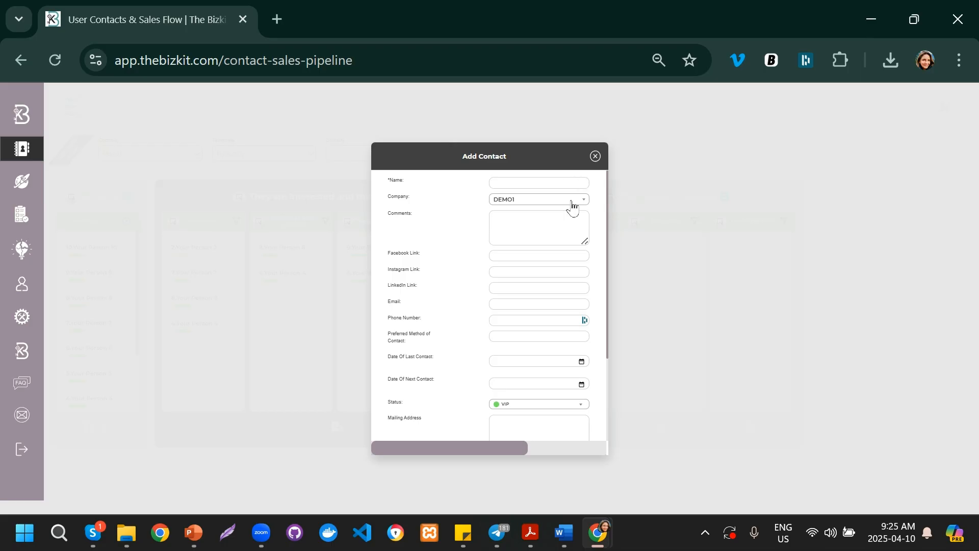
{"action": "left_click", "coordinate": [595, 156]}
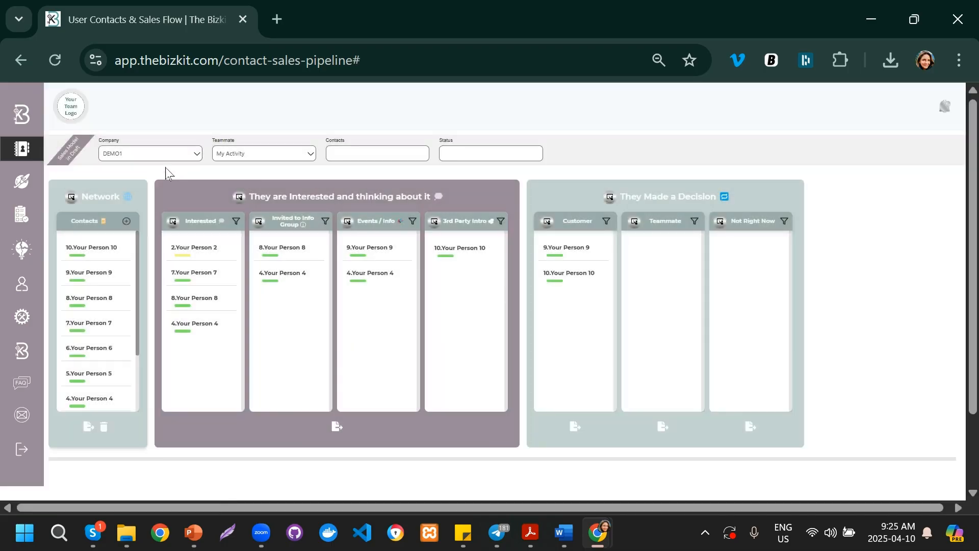
Step: Browse the options in the Company and Teammate filters of the pipeline
{"action": "left_click", "coordinate": [163, 153]}
{"action": "scroll", "coordinate": [160, 172], "scroll_direction": "down", "scroll_amount": 3}
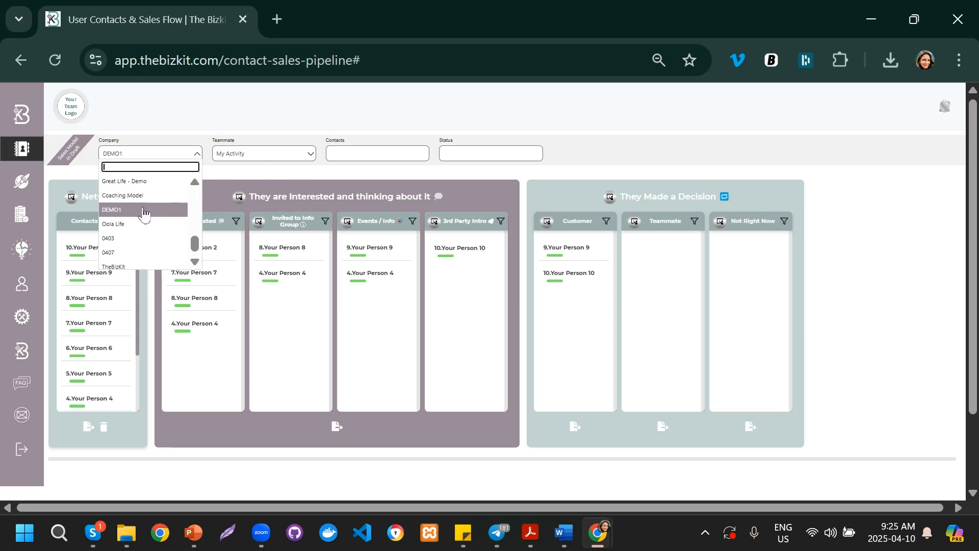
{"action": "left_click", "coordinate": [249, 156]}
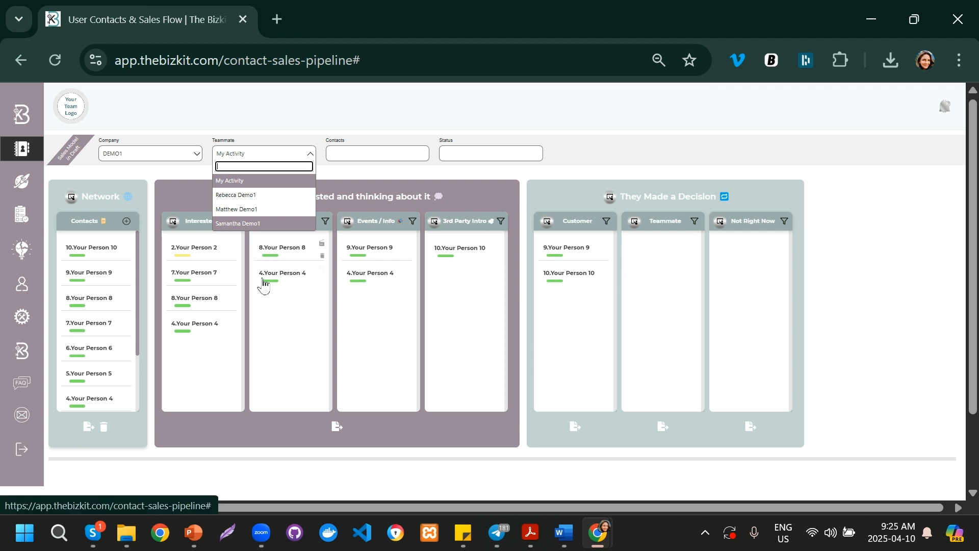
Step: Search the Contacts filter for 8 and clear the search again
{"action": "left_click", "coordinate": [364, 151]}
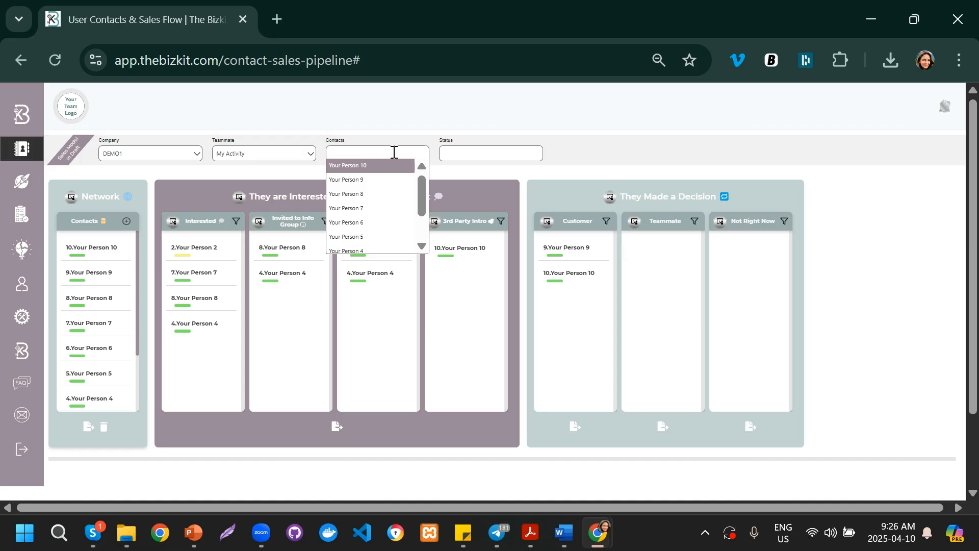
{"action": "type", "text": "8"}
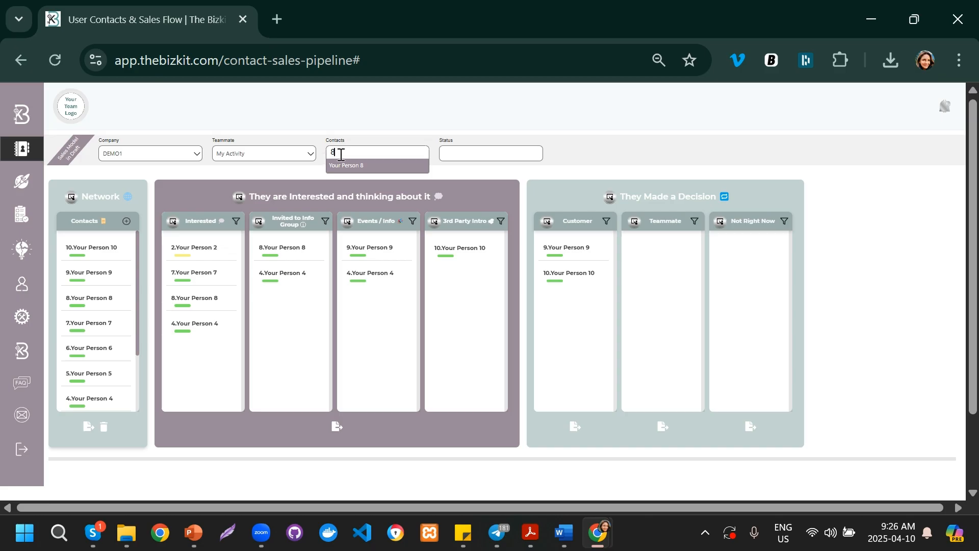
{"action": "key", "text": "BackSpace"}
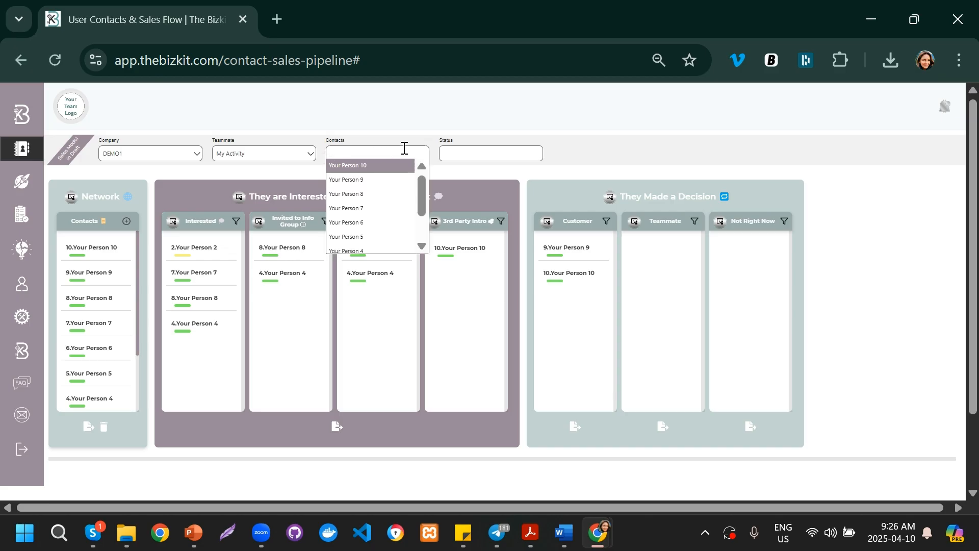
Step: Browse the available options in the Status filter
{"action": "left_click", "coordinate": [457, 154]}
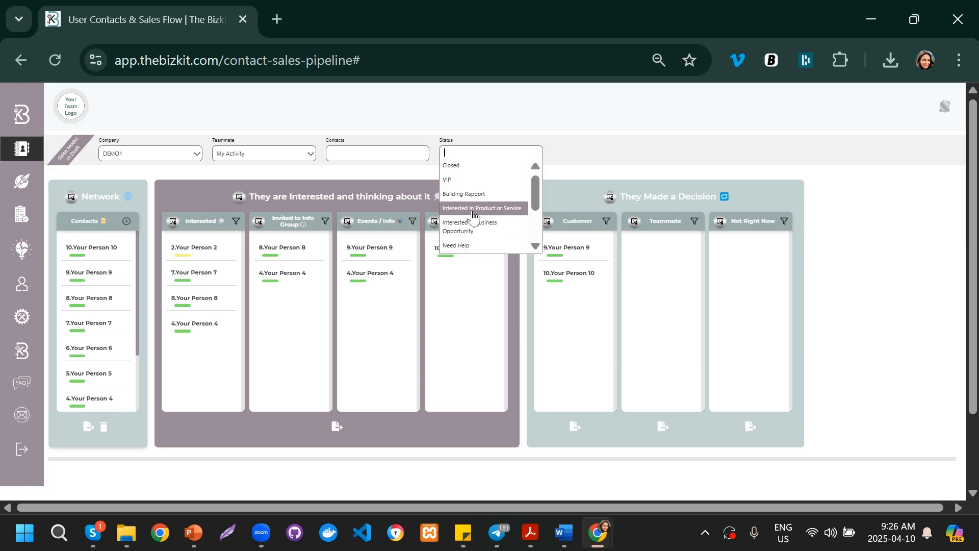
{"action": "scroll", "coordinate": [473, 214], "scroll_direction": "down", "scroll_amount": 5}
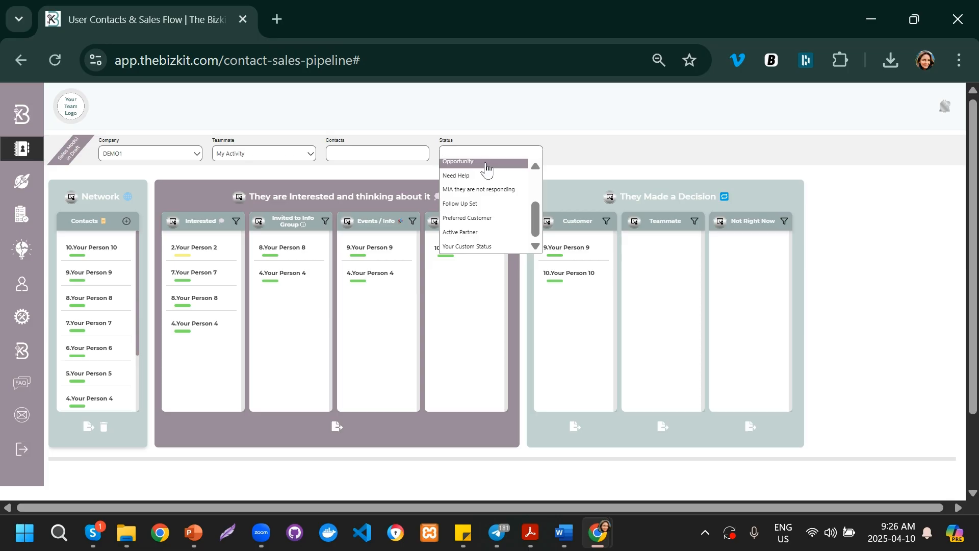
{"action": "scroll", "coordinate": [487, 168], "scroll_direction": "up", "scroll_amount": 3}
{"action": "scroll", "coordinate": [494, 194], "scroll_direction": "down", "scroll_amount": 3}
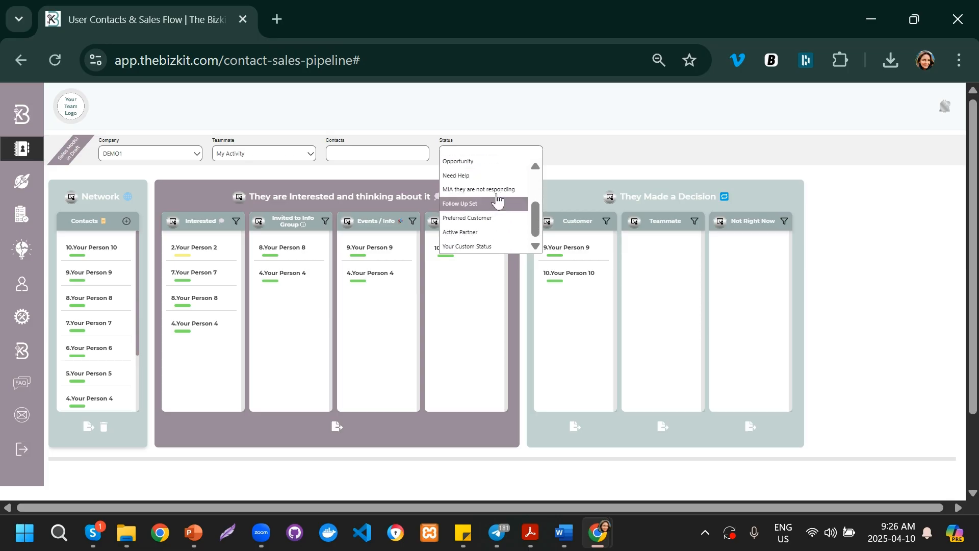
{"action": "scroll", "coordinate": [498, 199], "scroll_direction": "up", "scroll_amount": 3}
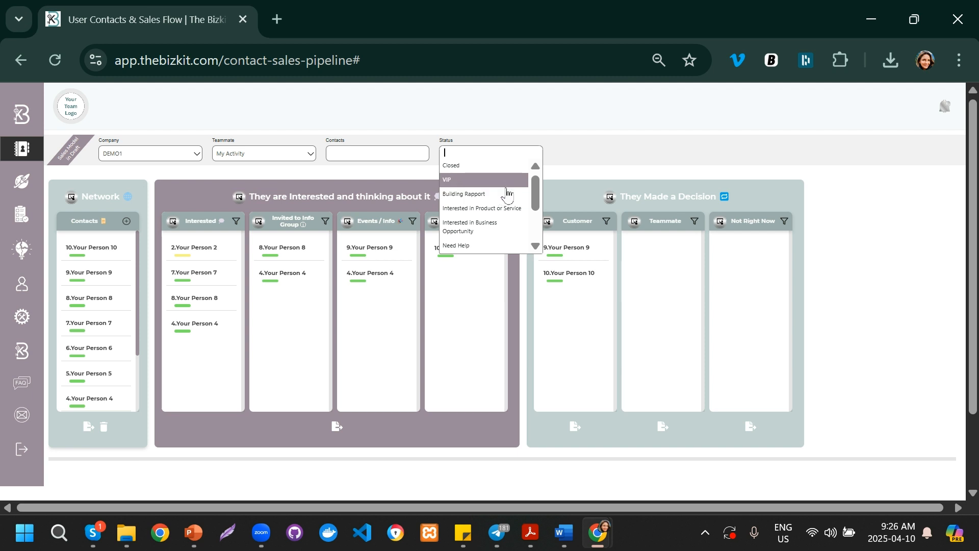
{"action": "left_click", "coordinate": [575, 159]}
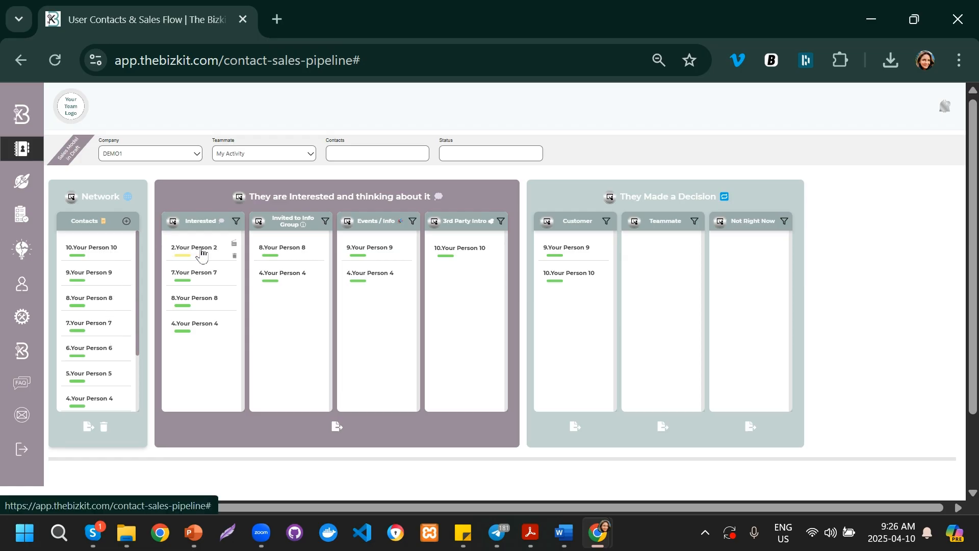
Step: Open the contact details of Your Person 2 and browse its status options
{"action": "left_click", "coordinate": [202, 253]}
{"action": "mouse_move", "coordinate": [318, 244]}
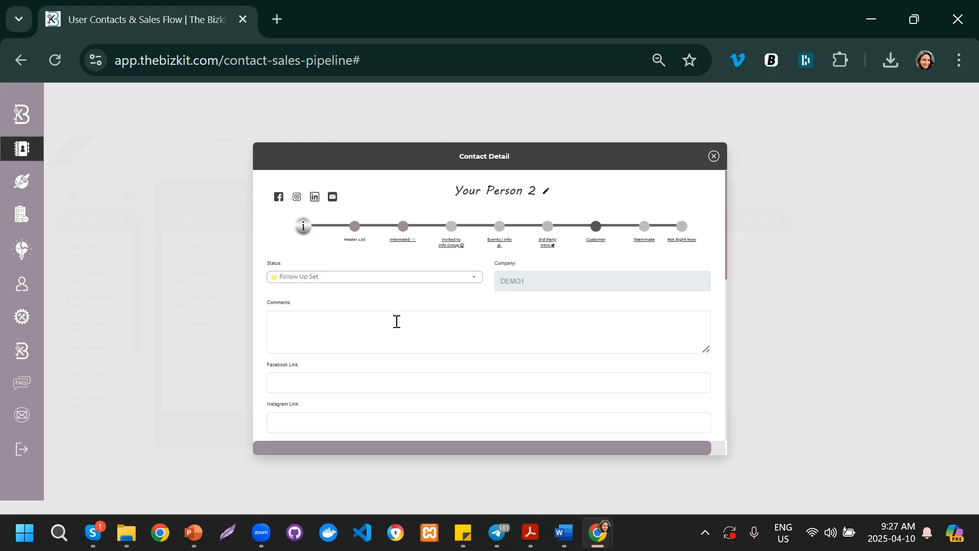
{"action": "left_click", "coordinate": [473, 277]}
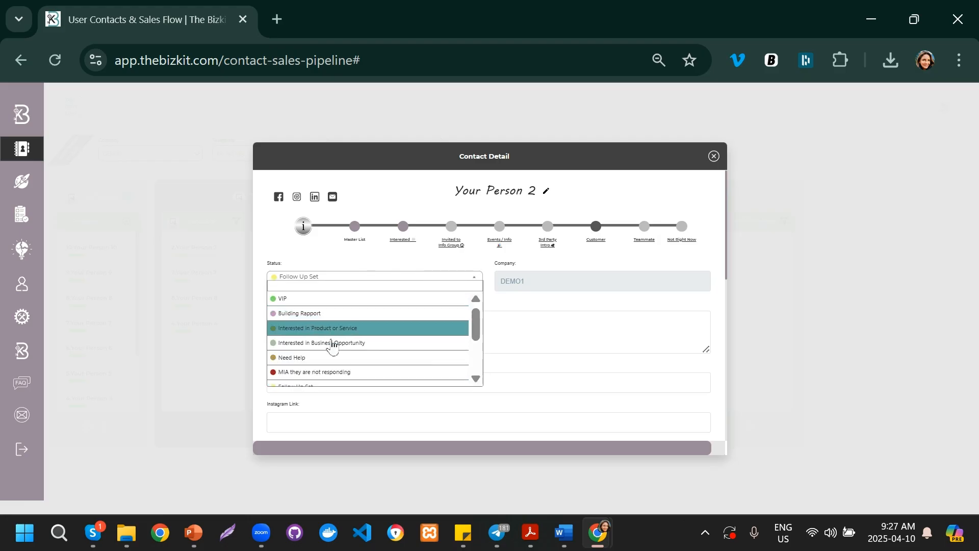
{"action": "scroll", "coordinate": [332, 346], "scroll_direction": "down", "scroll_amount": 3}
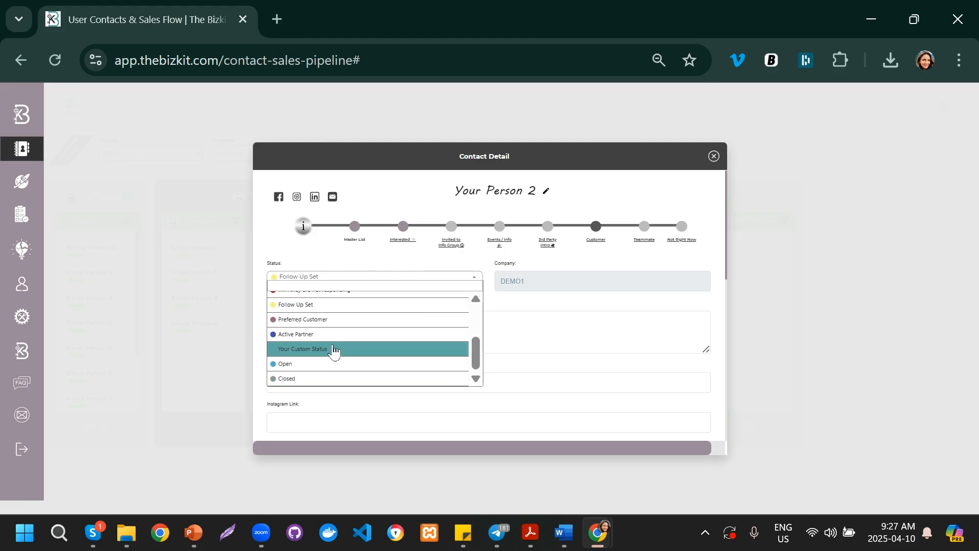
{"action": "left_click", "coordinate": [556, 310]}
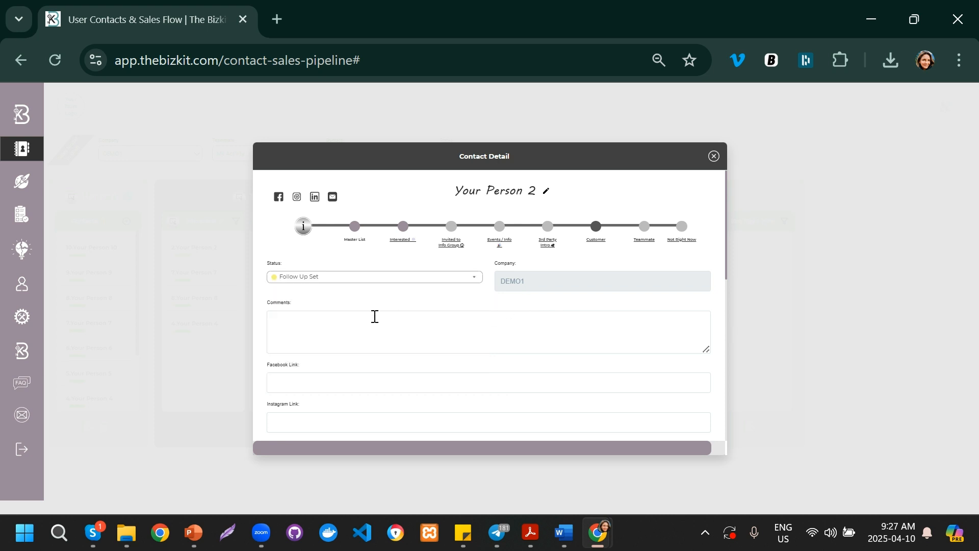
Step: Scroll through the contact detail fields of Your Person 2 and close the dialog
{"action": "left_click", "coordinate": [384, 333]}
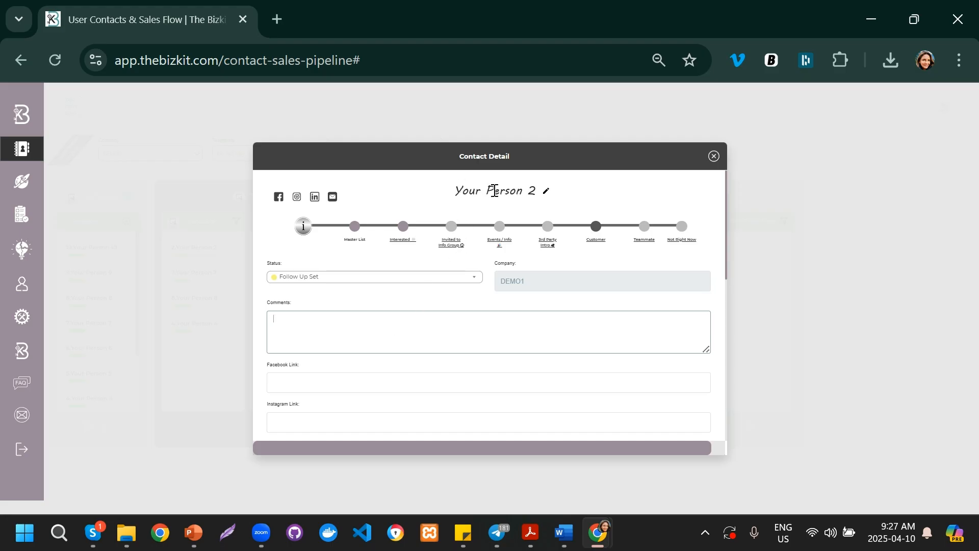
{"action": "scroll", "coordinate": [364, 326], "scroll_direction": "down", "scroll_amount": 2}
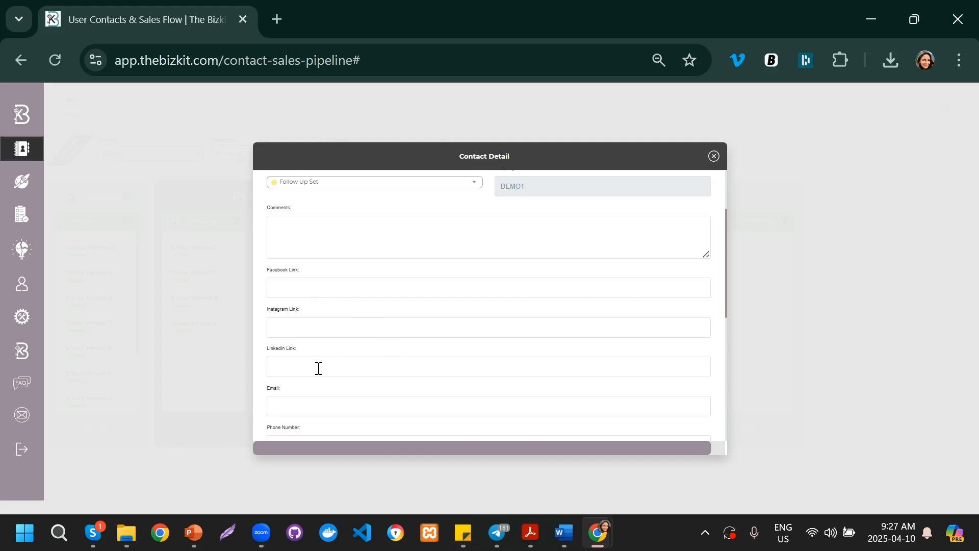
{"action": "scroll", "coordinate": [319, 368], "scroll_direction": "up", "scroll_amount": 2}
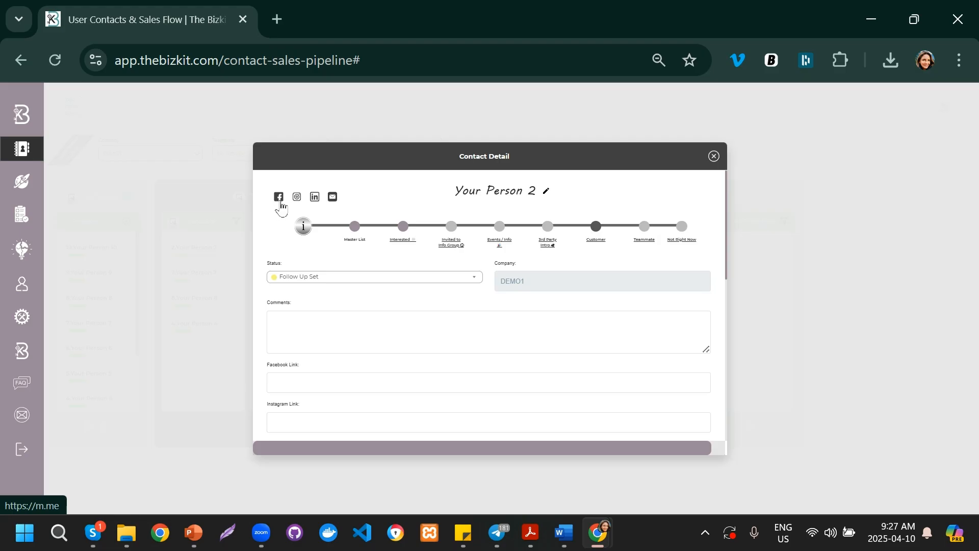
{"action": "scroll", "coordinate": [463, 335], "scroll_direction": "down", "scroll_amount": 4}
{"action": "scroll", "coordinate": [443, 370], "scroll_direction": "down", "scroll_amount": 1}
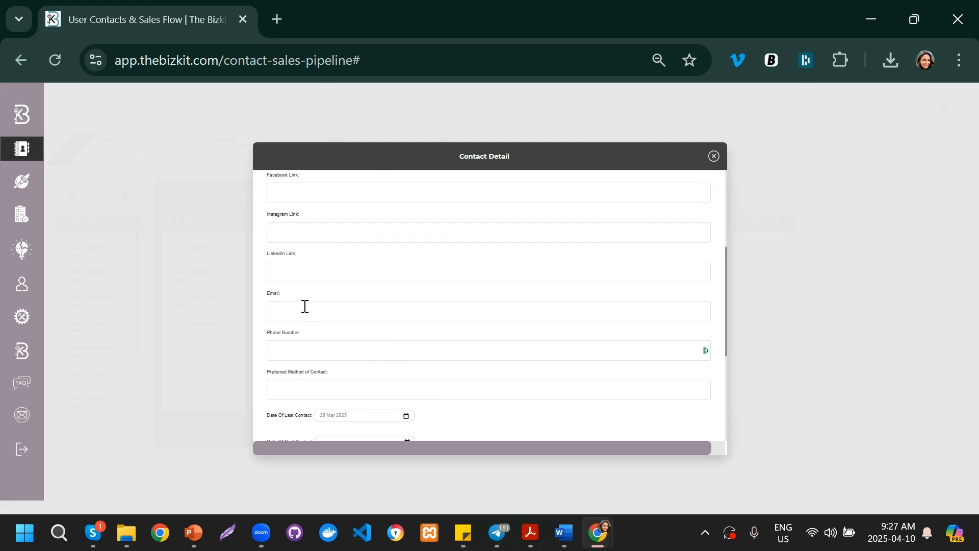
{"action": "scroll", "coordinate": [386, 380], "scroll_direction": "down", "scroll_amount": 2}
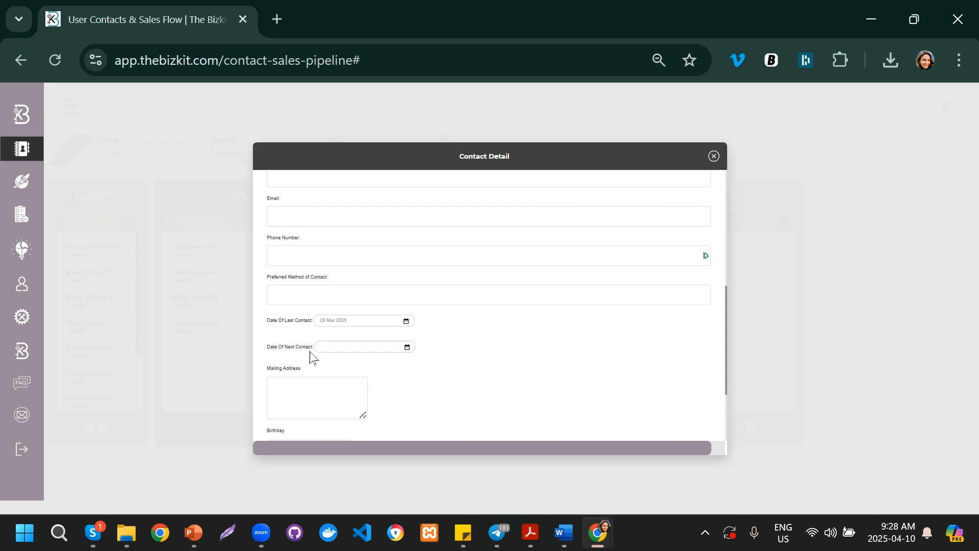
{"action": "scroll", "coordinate": [308, 357], "scroll_direction": "down", "scroll_amount": 2}
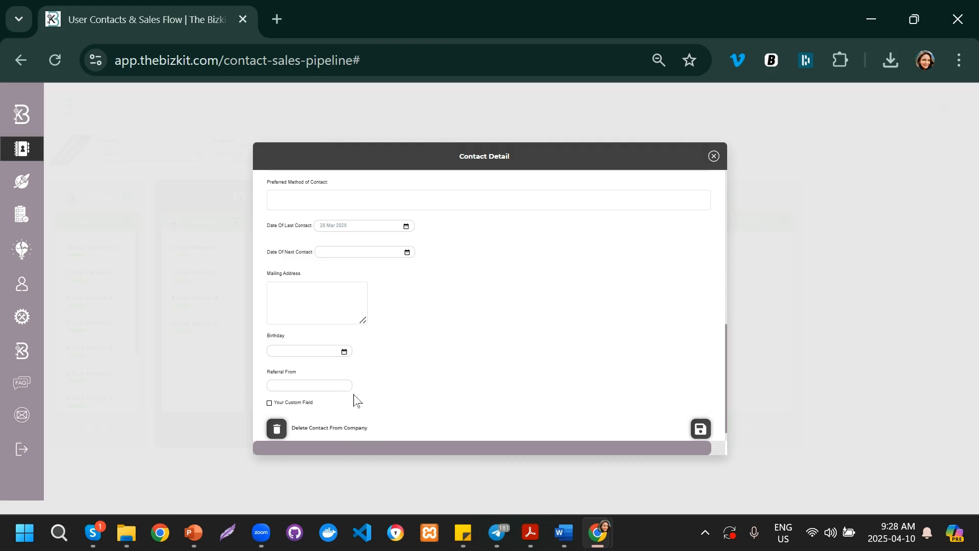
{"action": "scroll", "coordinate": [377, 396], "scroll_direction": "up", "scroll_amount": 2}
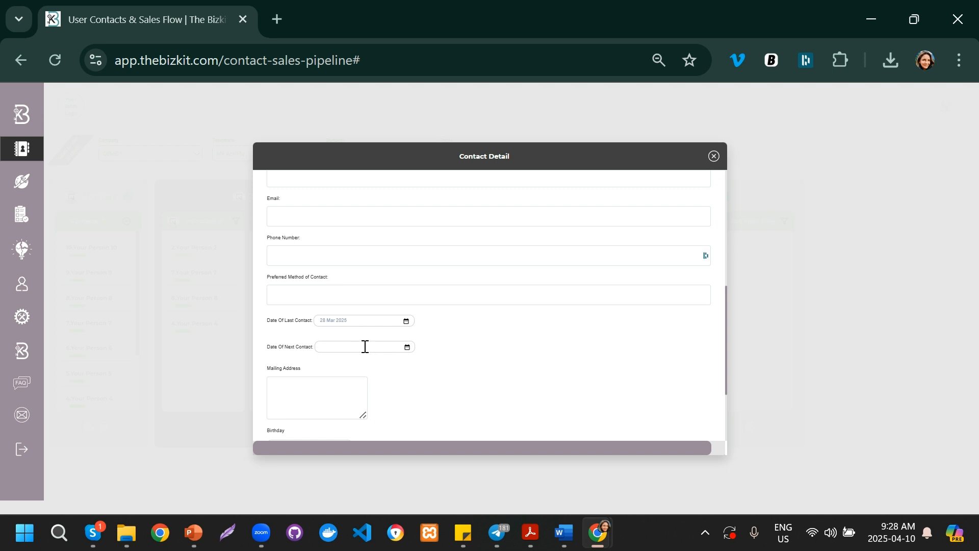
{"action": "scroll", "coordinate": [540, 358], "scroll_direction": "down", "scroll_amount": 2}
{"action": "scroll", "coordinate": [626, 366], "scroll_direction": "up", "scroll_amount": 3}
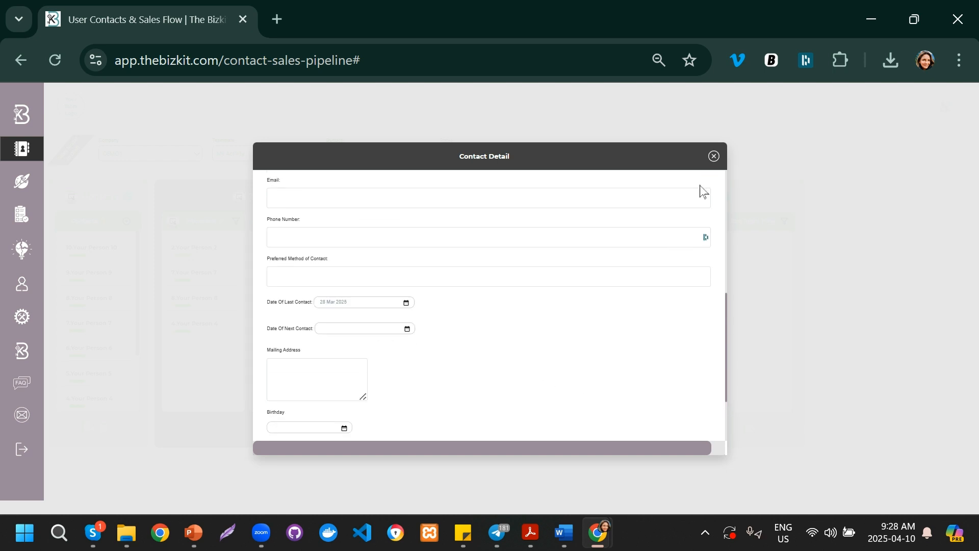
{"action": "left_click", "coordinate": [713, 156]}
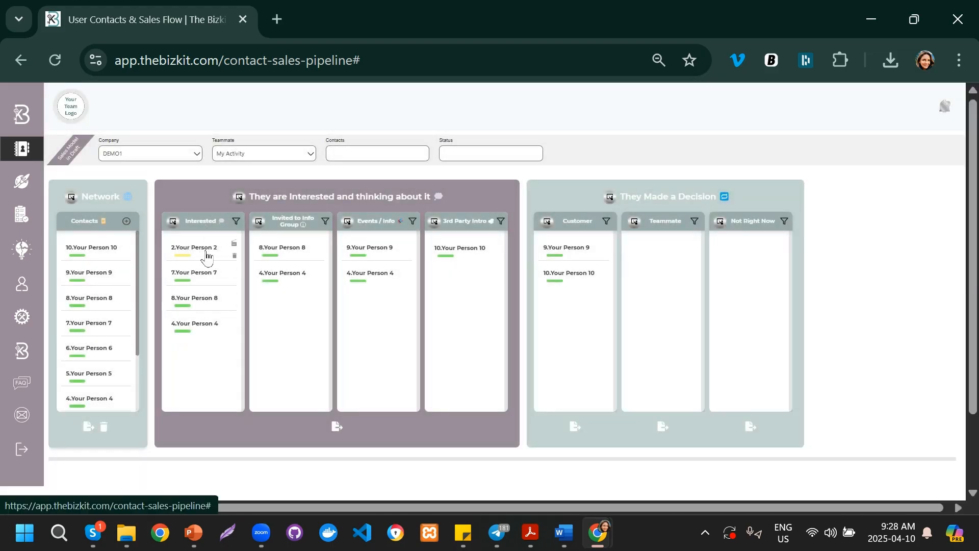
Step: Open the Interested actions for Your Person 2 and view the Face to Face choices
{"action": "left_click", "coordinate": [234, 245]}
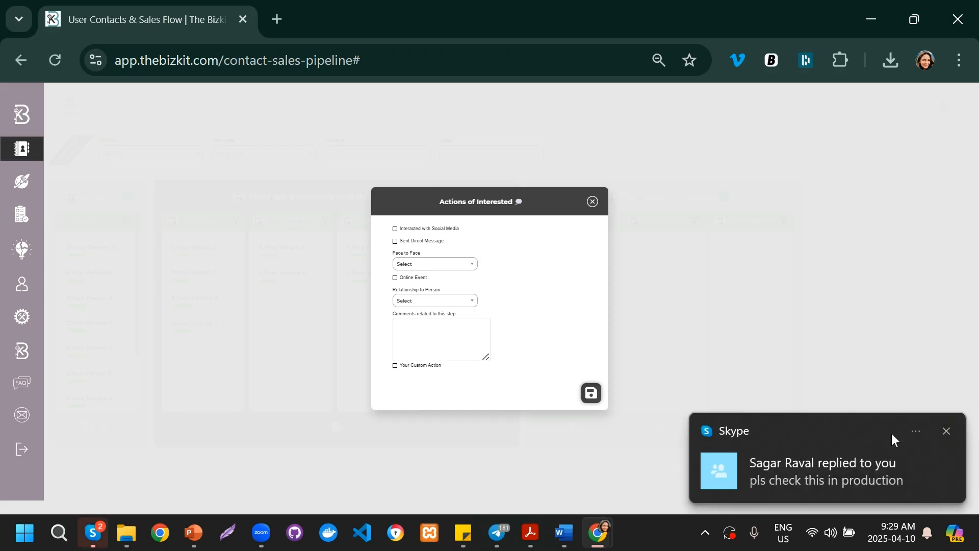
{"action": "left_click", "coordinate": [947, 431]}
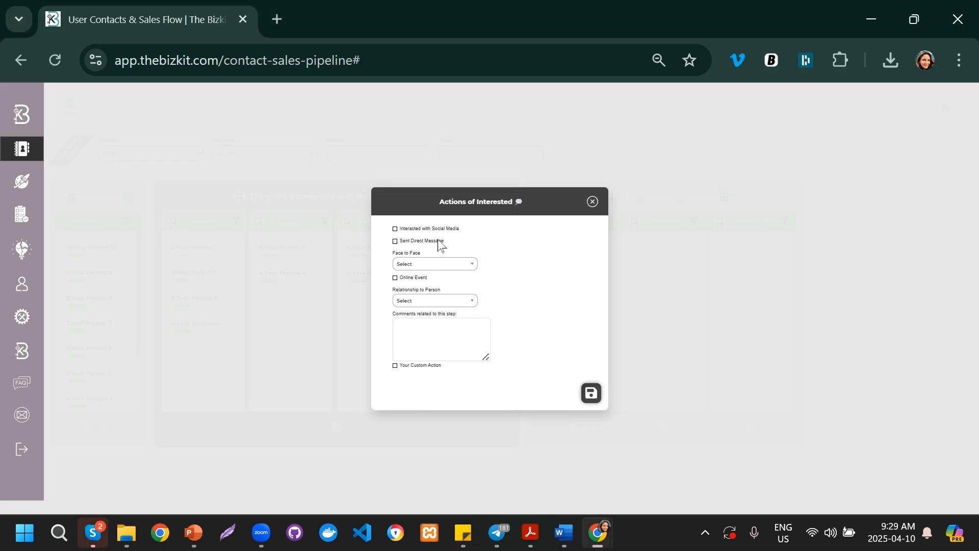
{"action": "left_click", "coordinate": [395, 240]}
{"action": "left_click", "coordinate": [454, 265]}
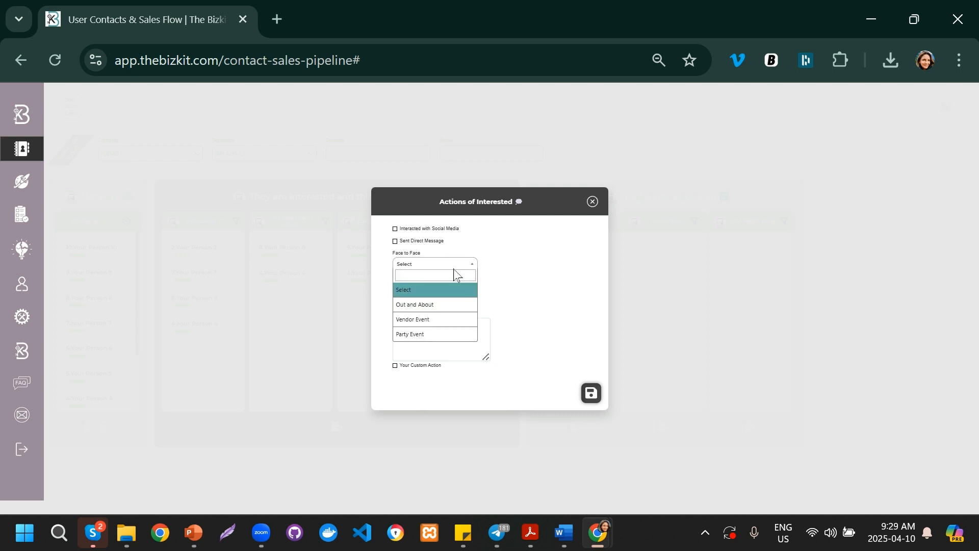
{"action": "left_click", "coordinate": [536, 320]}
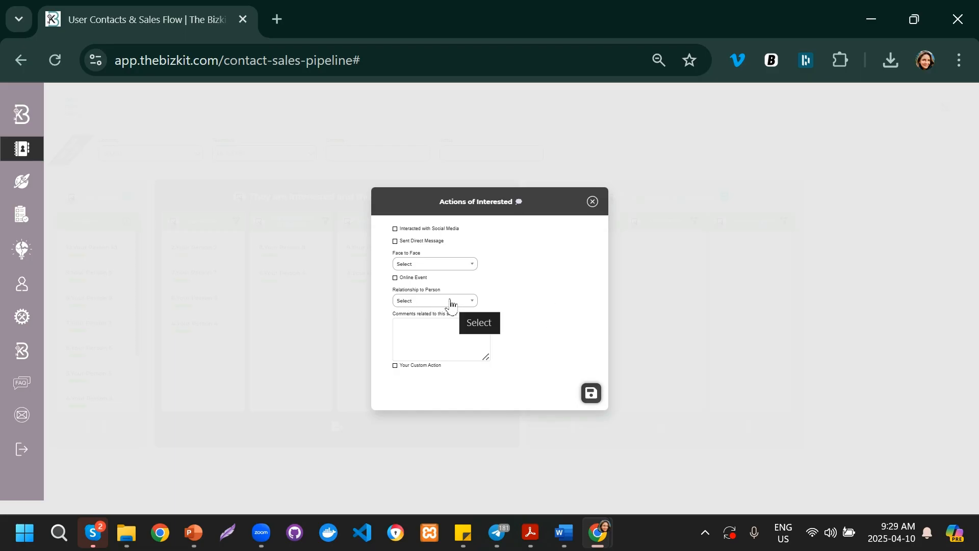
Step: Tick Interacted with Social Media and save the Interested actions
{"action": "left_click", "coordinate": [433, 326]}
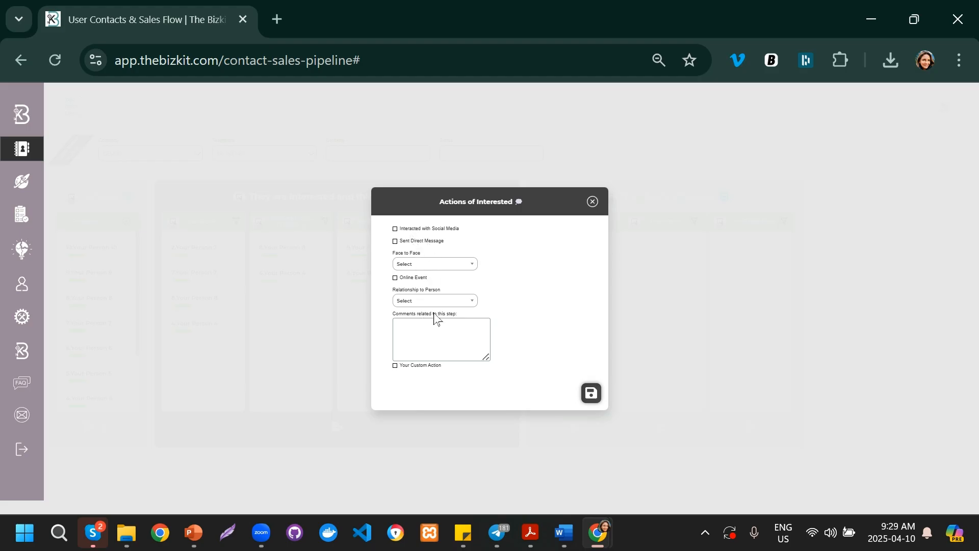
{"action": "left_click", "coordinate": [542, 390]}
{"action": "left_click", "coordinate": [395, 229]}
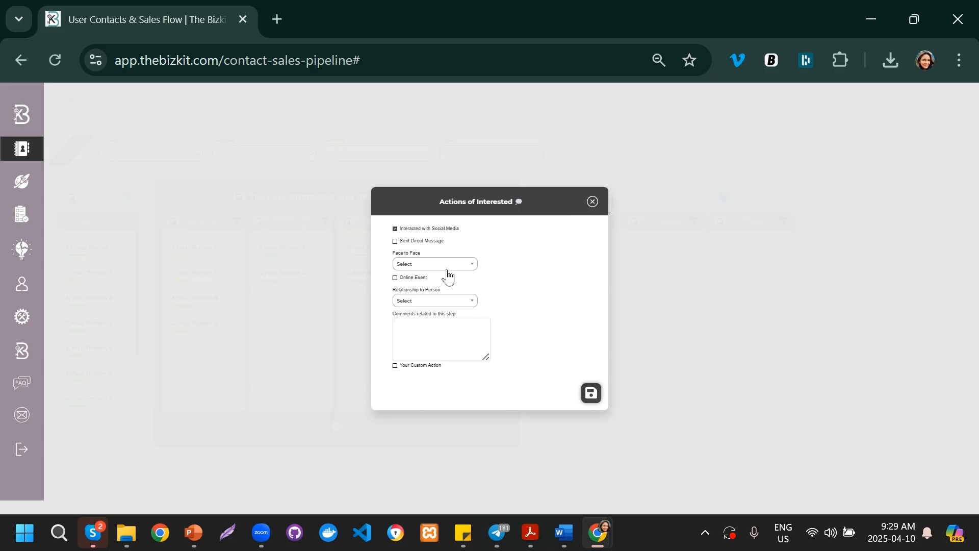
{"action": "left_click", "coordinate": [592, 393]}
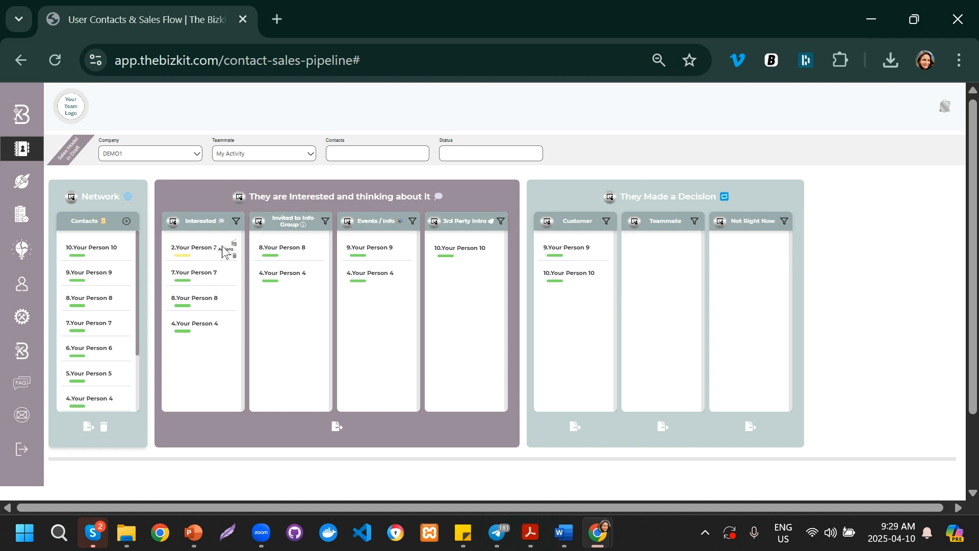
Step: Filter the Interested column to include only contacts marked Interacted with Social Media
{"action": "left_click", "coordinate": [236, 223]}
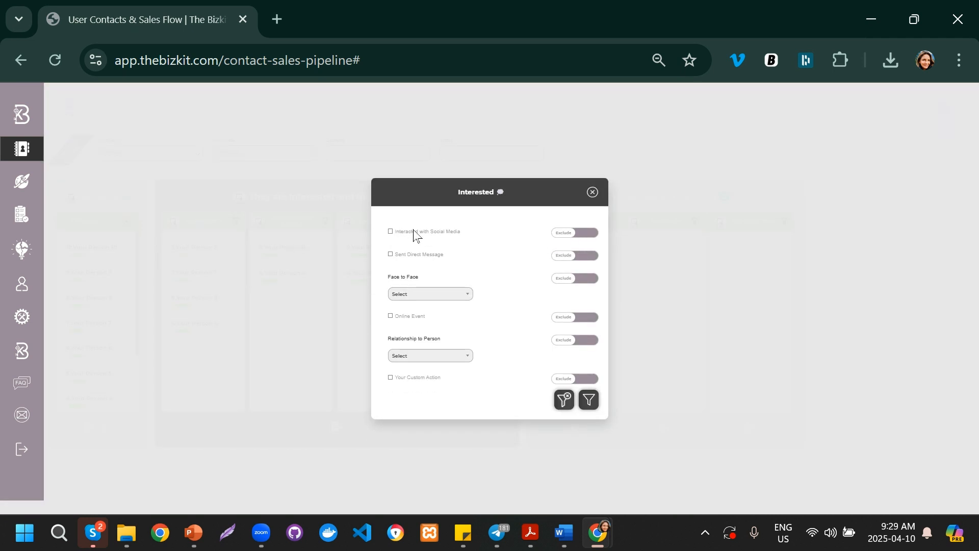
{"action": "left_click", "coordinate": [586, 233]}
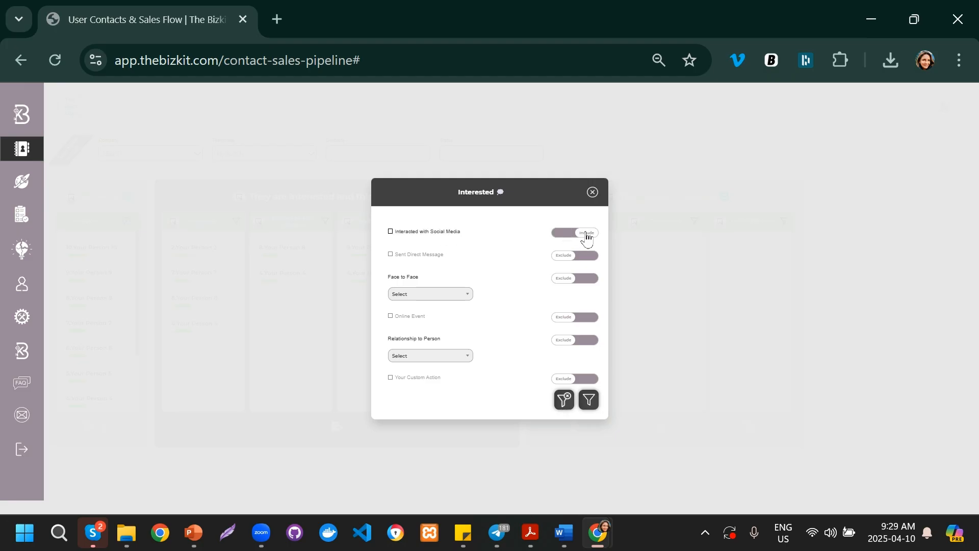
{"action": "left_click", "coordinate": [391, 231]}
{"action": "left_click", "coordinate": [588, 401]}
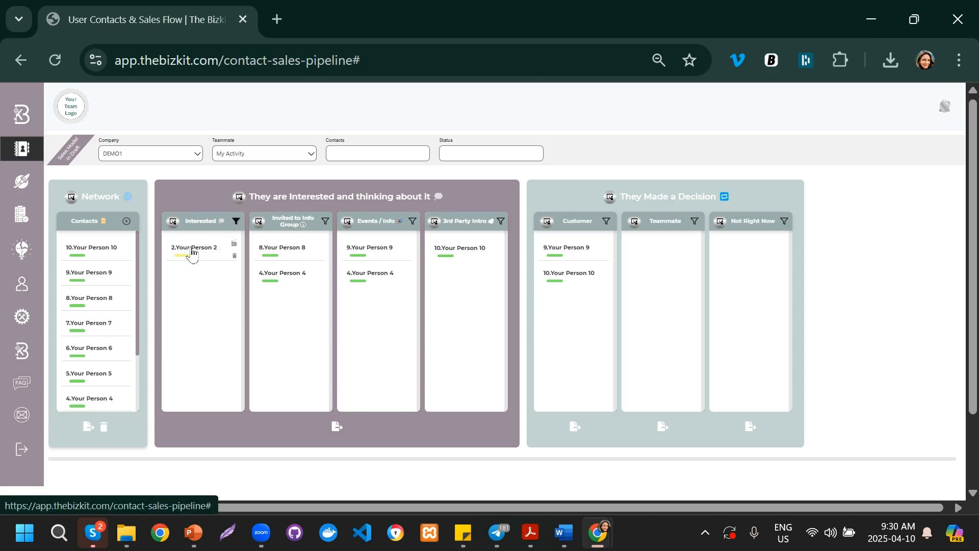
Step: Change the Interested filter to exclude contacts marked Interacted with Social Media
{"action": "left_click", "coordinate": [236, 223]}
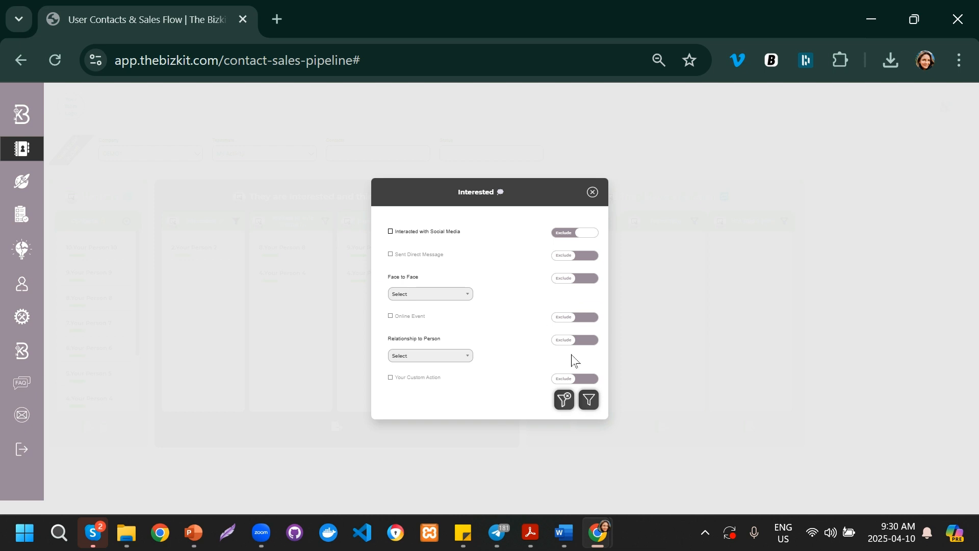
{"action": "left_click", "coordinate": [589, 400]}
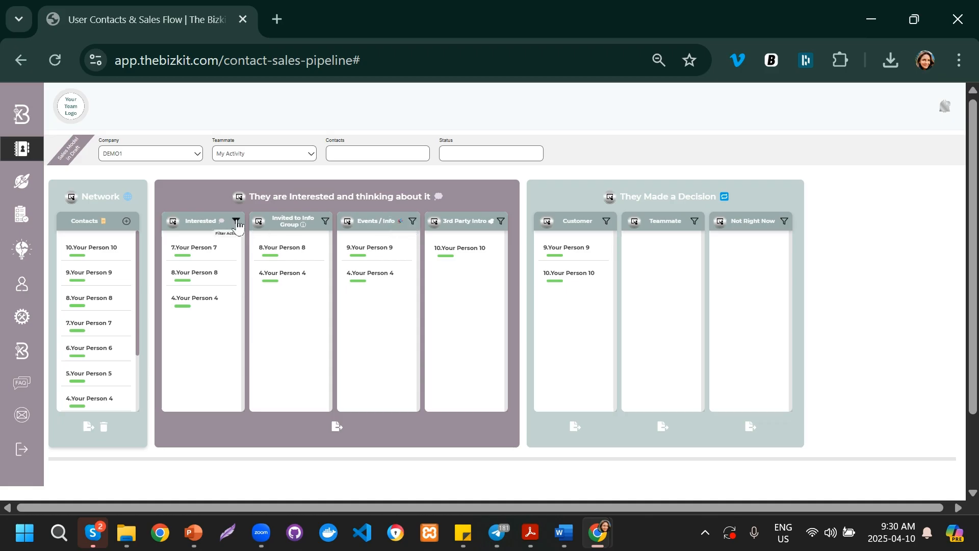
Step: Clear the filter on the Interested column
{"action": "mouse_move", "coordinate": [382, 255]}
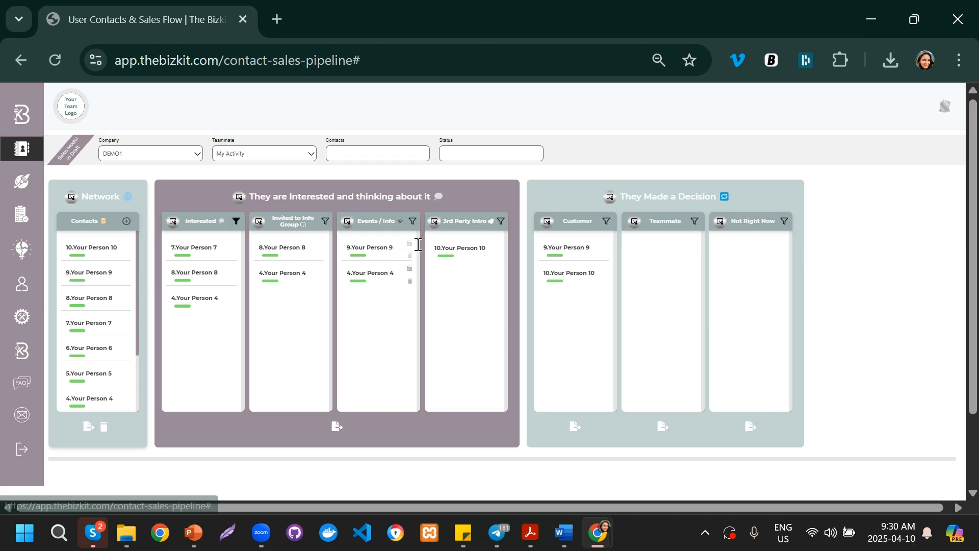
{"action": "mouse_move", "coordinate": [387, 283]}
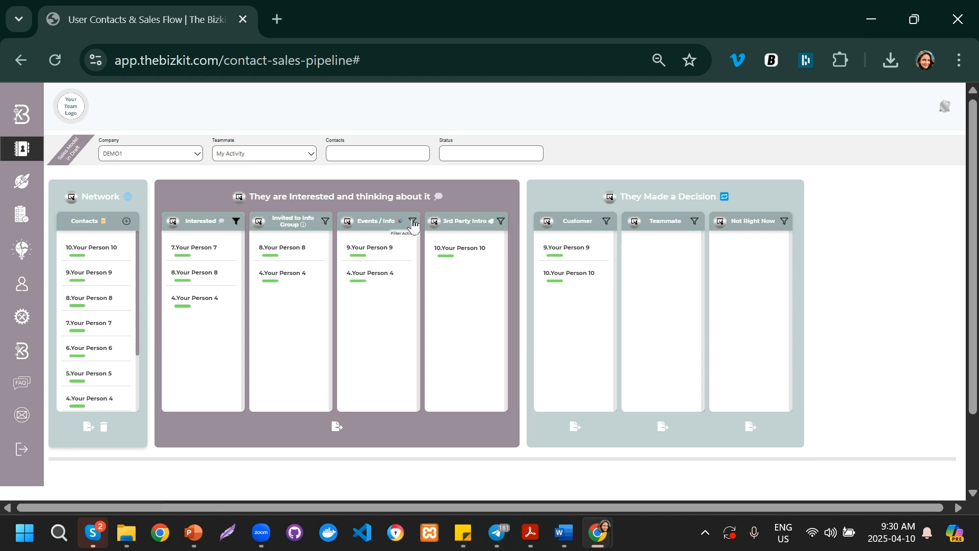
{"action": "left_click", "coordinate": [237, 222]}
{"action": "left_click", "coordinate": [592, 184]}
{"action": "left_click", "coordinate": [236, 222]}
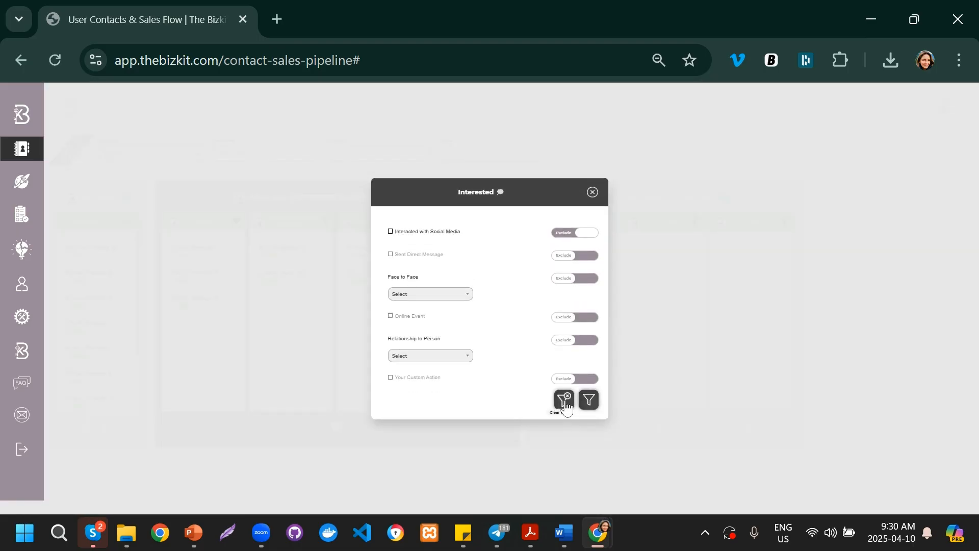
{"action": "left_click", "coordinate": [564, 400]}
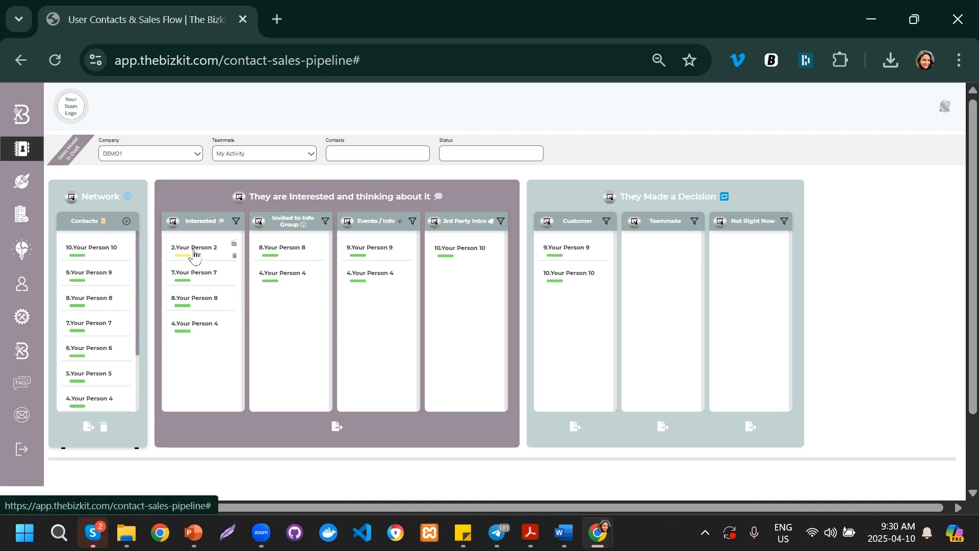
Step: Move Your Person 2 from the Interested stage to the Invited to Info Group stage
{"action": "left_click_drag", "start_coordinate": [195, 256], "coordinate": [291, 317]}
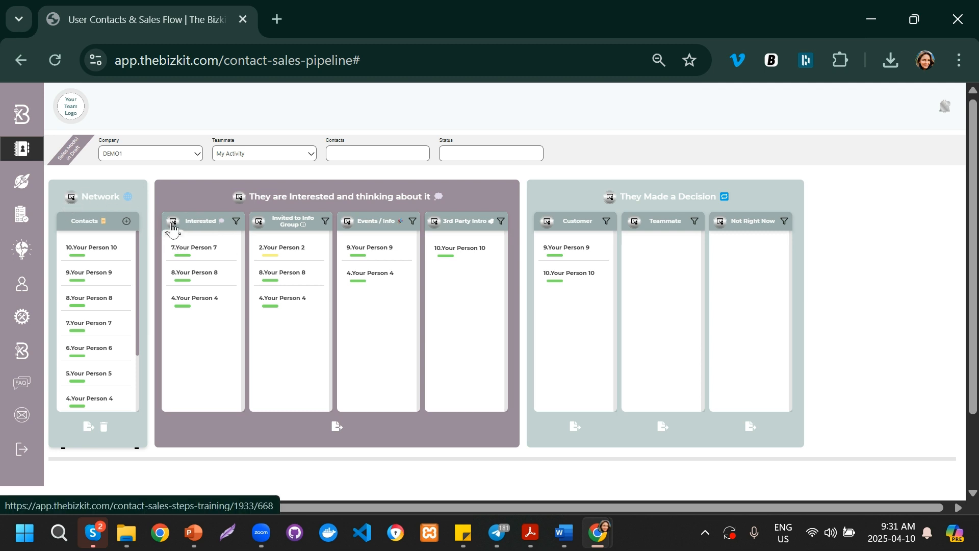
Step: Open and read the training for the Invited to Info Group stage, then return to the gameboard
{"action": "left_click", "coordinate": [259, 222]}
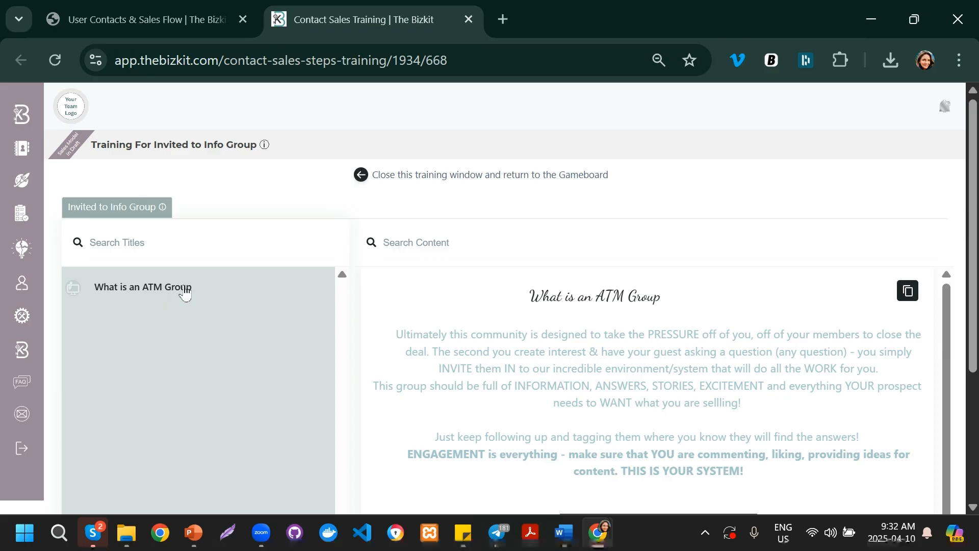
{"action": "scroll", "coordinate": [185, 289], "scroll_direction": "down", "scroll_amount": 3}
{"action": "scroll", "coordinate": [565, 264], "scroll_direction": "up", "scroll_amount": 2}
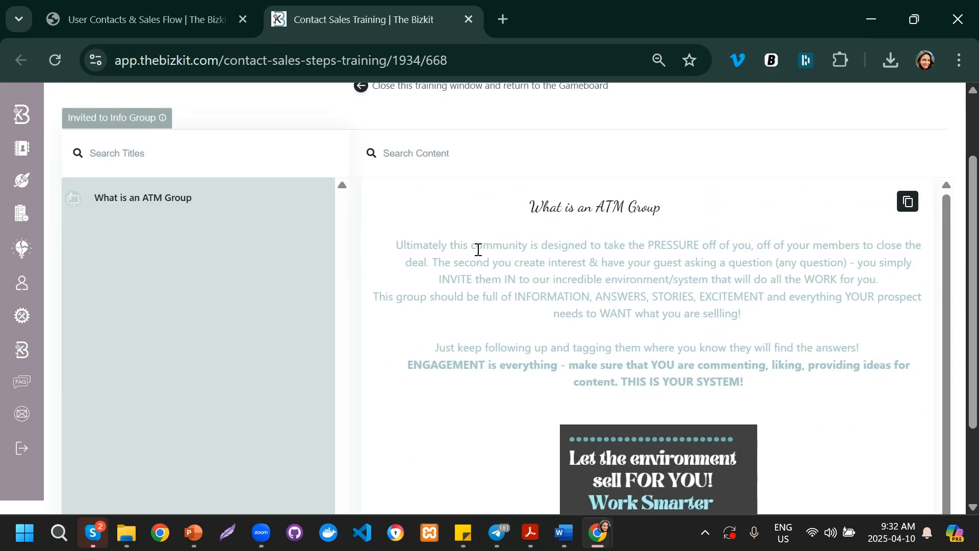
{"action": "left_click_drag", "start_coordinate": [495, 238], "coordinate": [595, 245]}
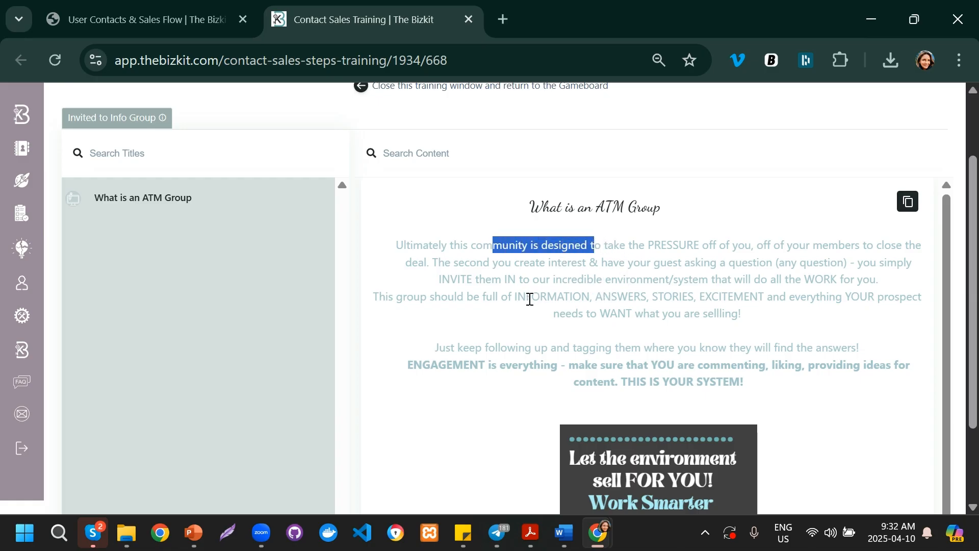
{"action": "scroll", "coordinate": [641, 346], "scroll_direction": "down", "scroll_amount": 1}
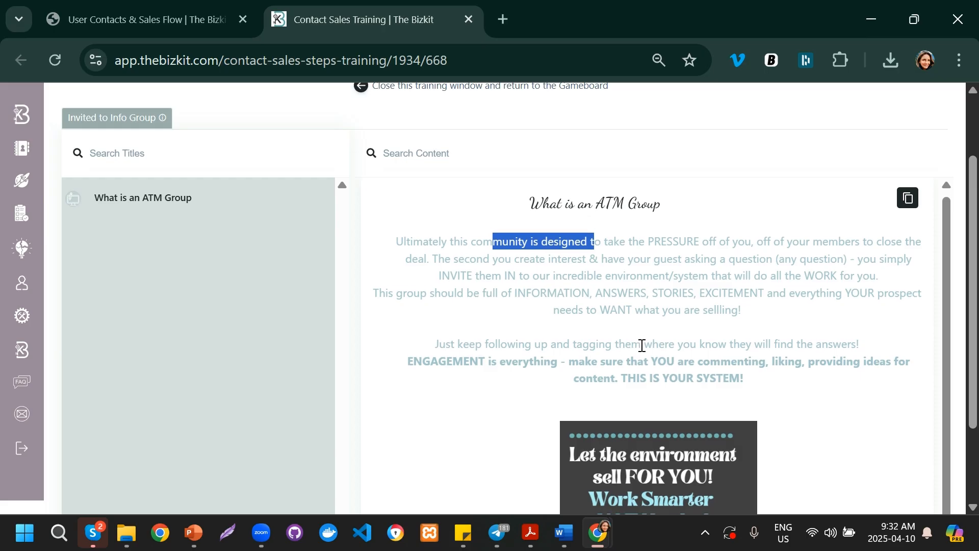
{"action": "scroll", "coordinate": [497, 331], "scroll_direction": "up", "scroll_amount": 1}
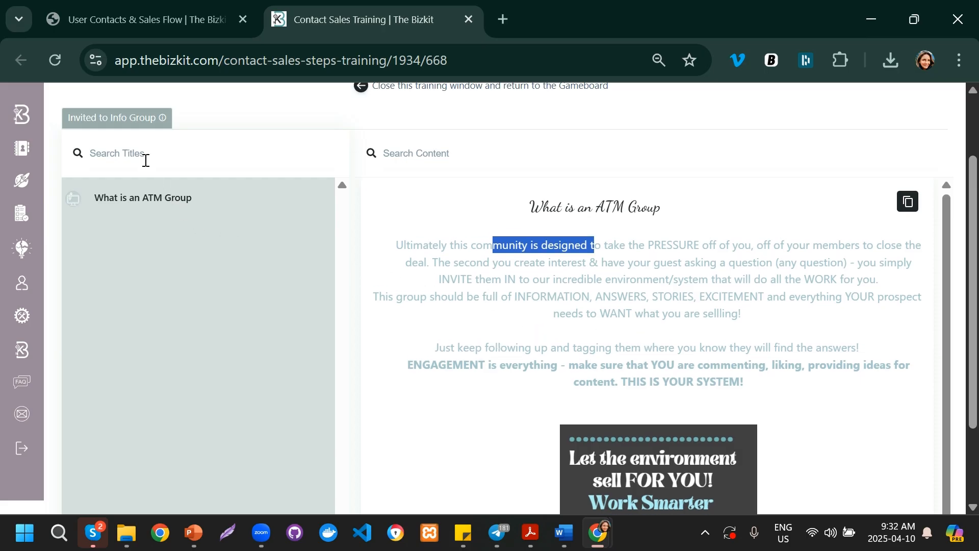
{"action": "scroll", "coordinate": [145, 160], "scroll_direction": "up", "scroll_amount": 2}
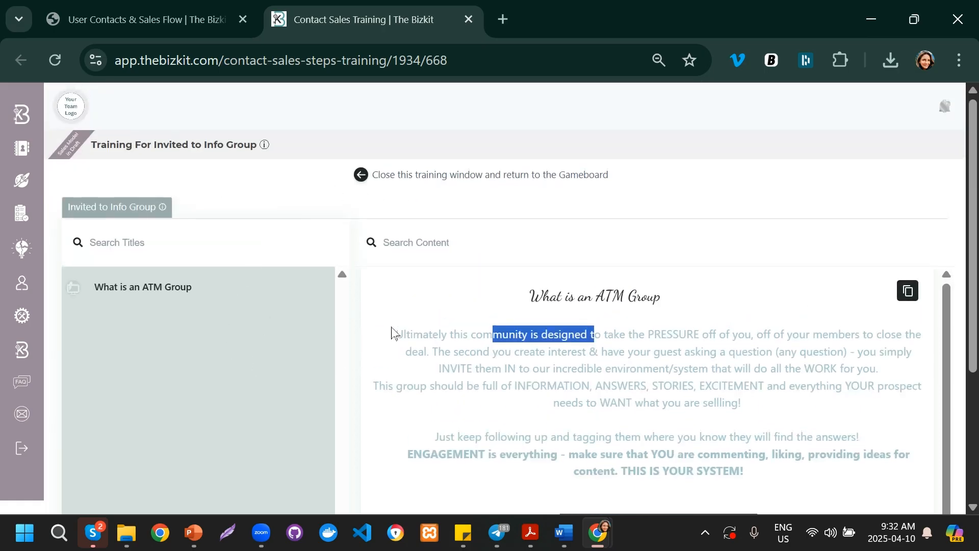
{"action": "left_click_drag", "start_coordinate": [126, 146], "coordinate": [262, 146]}
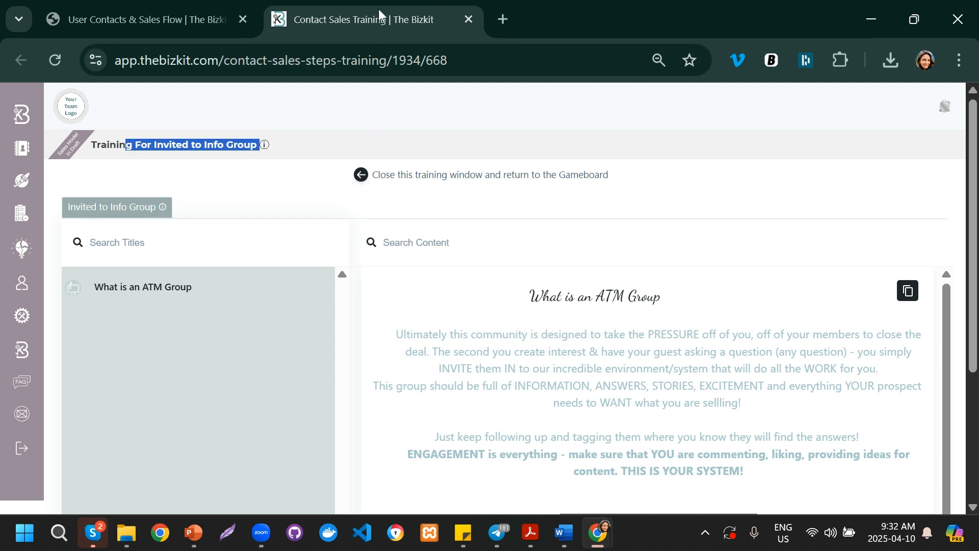
{"action": "left_click", "coordinate": [360, 175]}
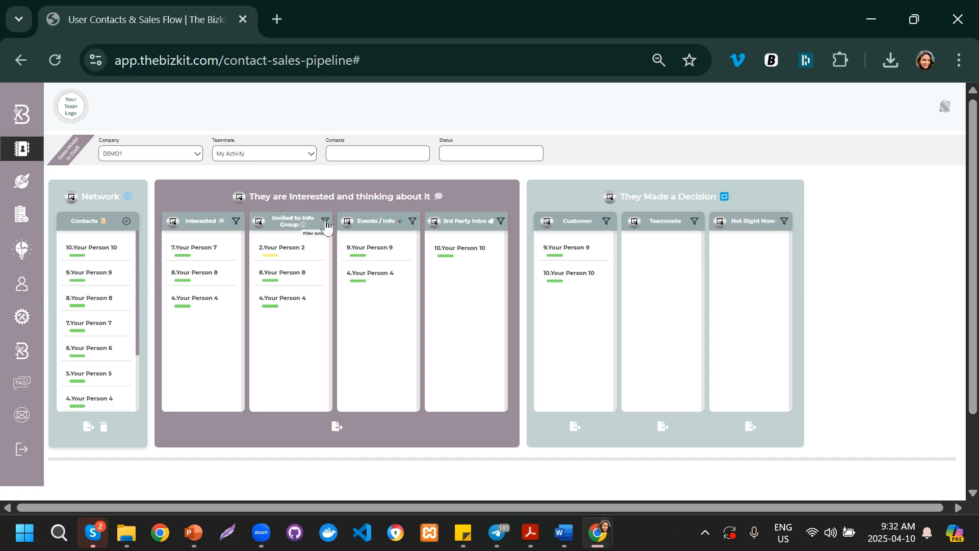
Step: Browse the Contacts And Sales Flow section of Content Collab training, then go back to the contacts pipeline
{"action": "left_click", "coordinate": [21, 115]}
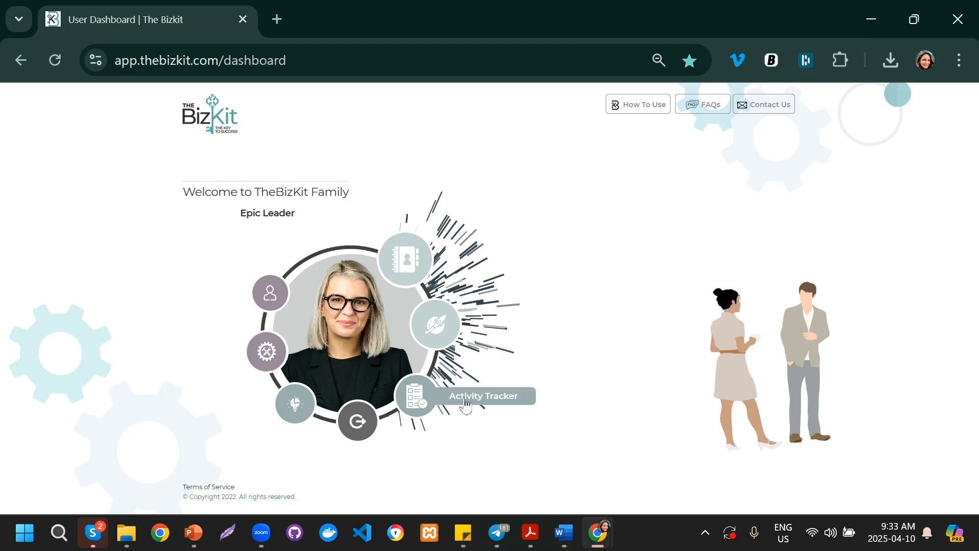
{"action": "left_click", "coordinate": [299, 409]}
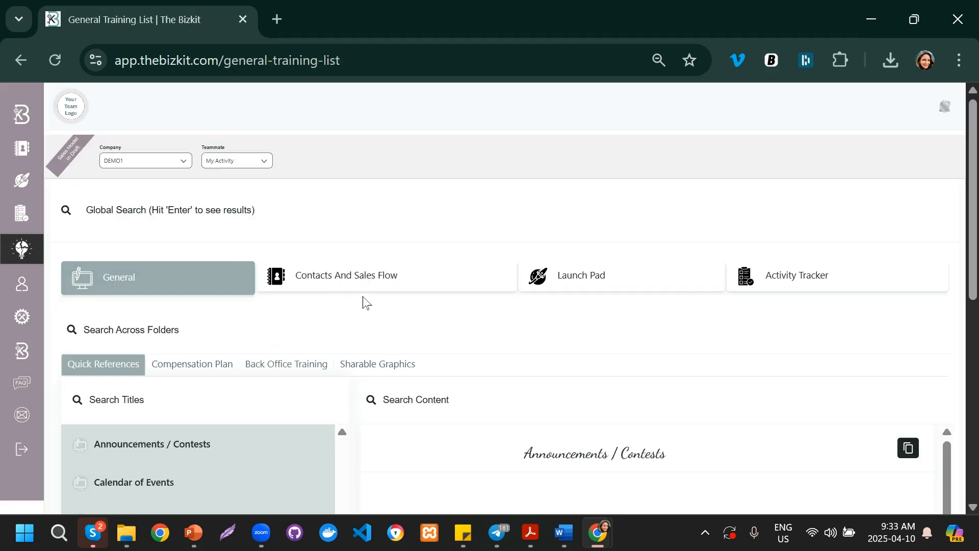
{"action": "left_click", "coordinate": [390, 278]}
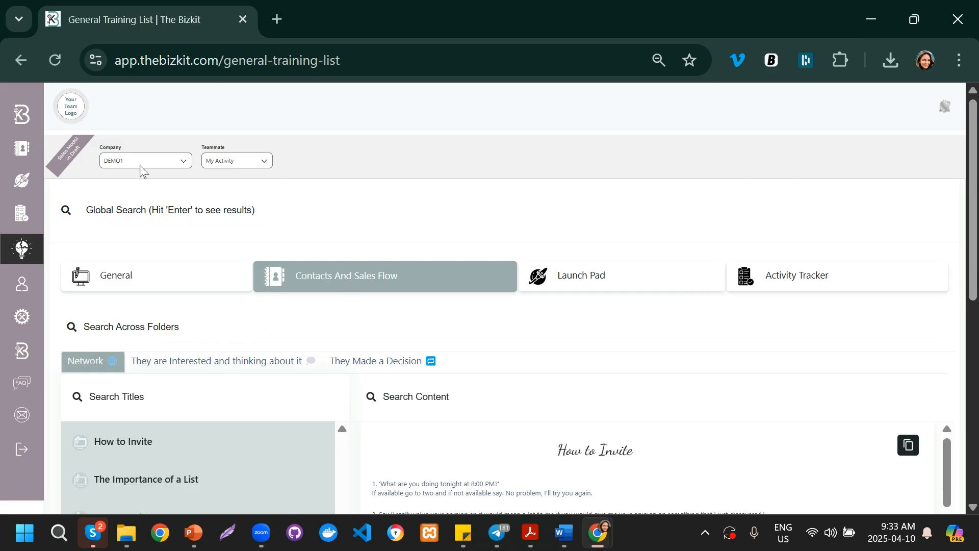
{"action": "left_click", "coordinate": [20, 148]}
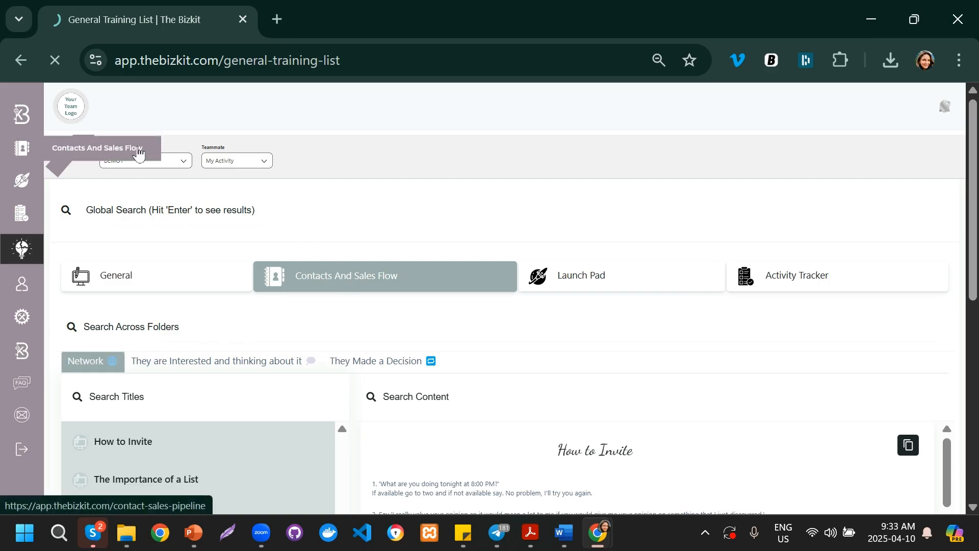